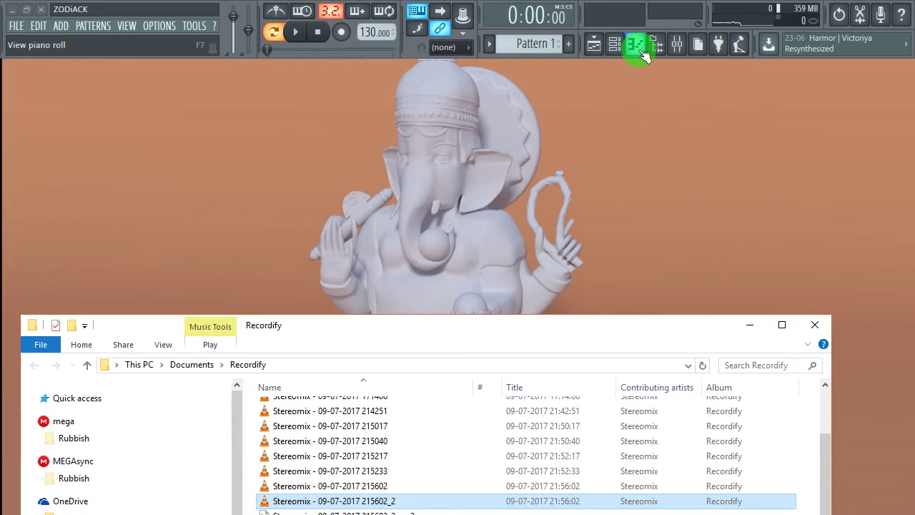
pyautogui.click(624, 49)
pyautogui.press('super+Tab')
pyautogui.click(398, 126)
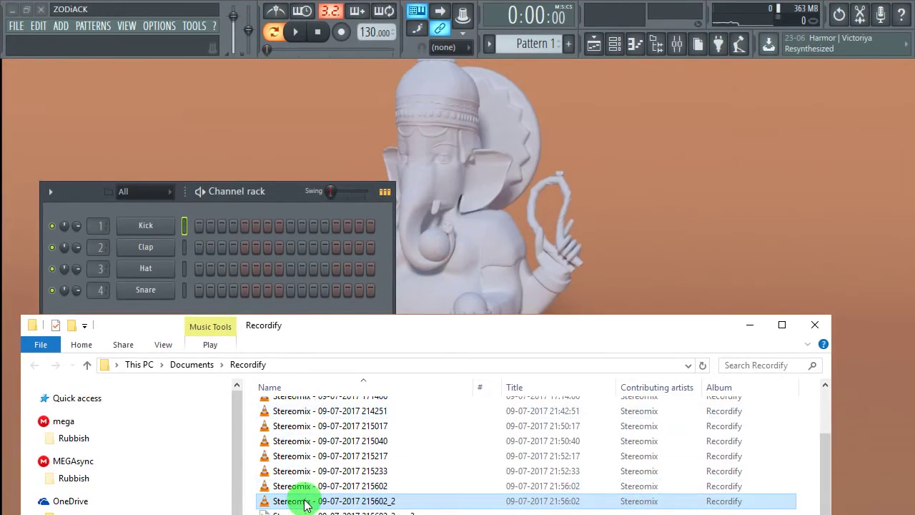
pyautogui.moveTo(321, 304); pyautogui.dragTo(321, 303)
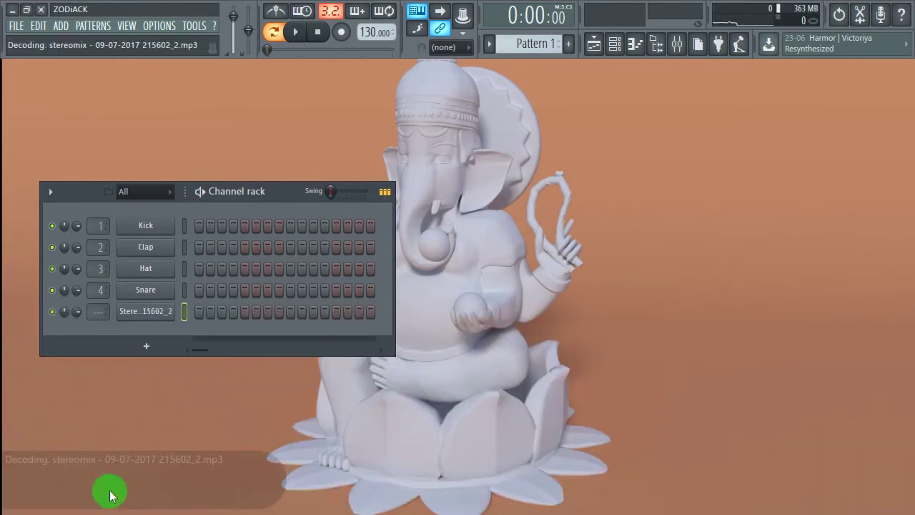
# Open the settings of the new Stereomix channel and send its sample to Edison for editing.
pyautogui.click(152, 318)
pyautogui.click(152, 318)
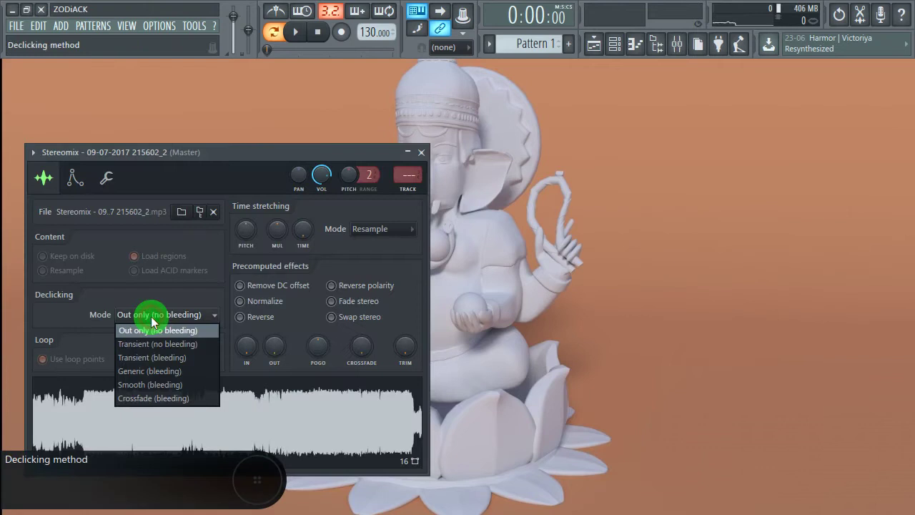
pyautogui.click(303, 417)
pyautogui.press('space')
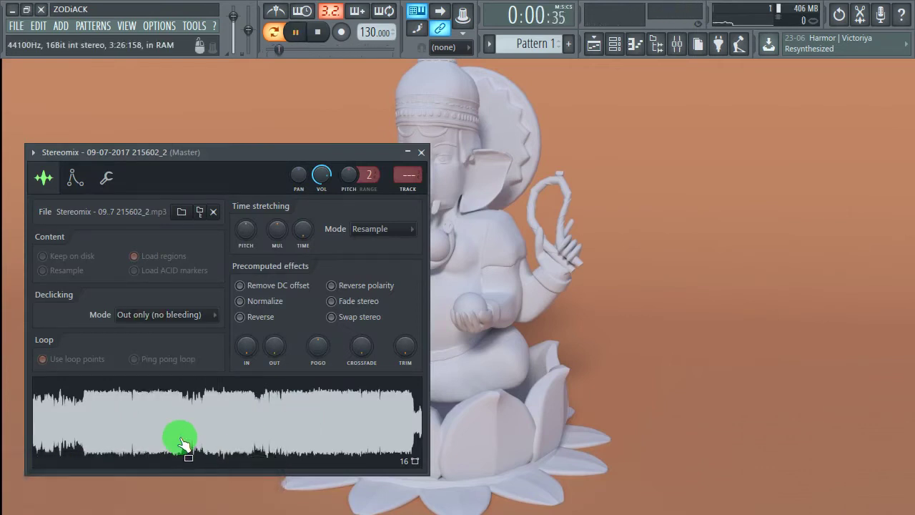
pyautogui.rightClick(187, 415)
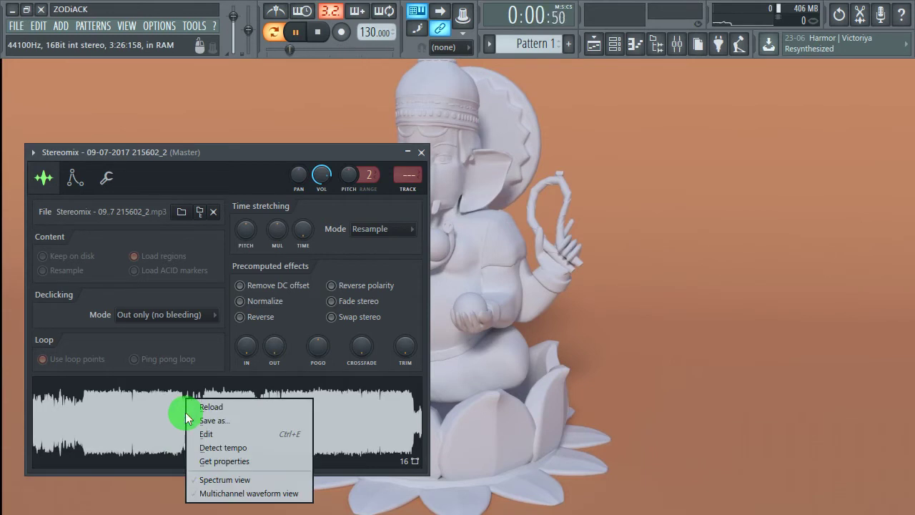
pyautogui.click(205, 435)
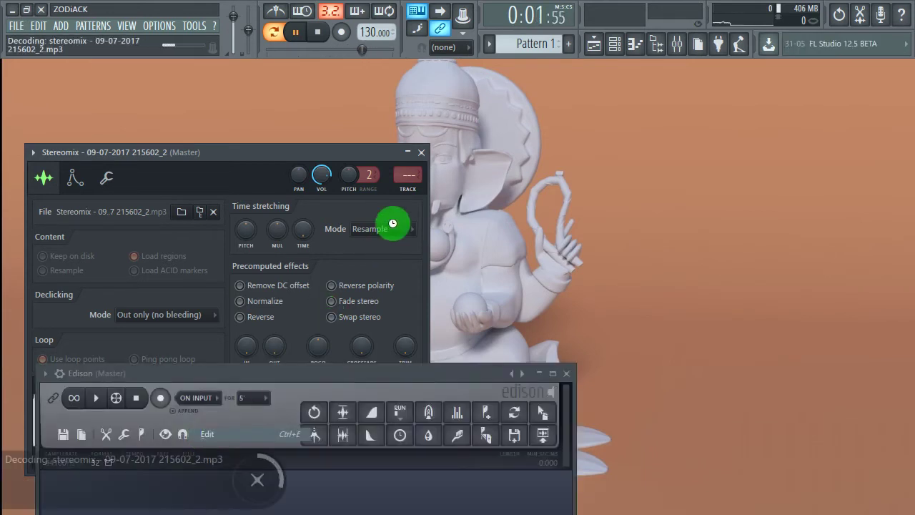
# Close the channel settings, move the Edison window so its whole waveform is in view, and stop playback.
pyautogui.click(423, 150)
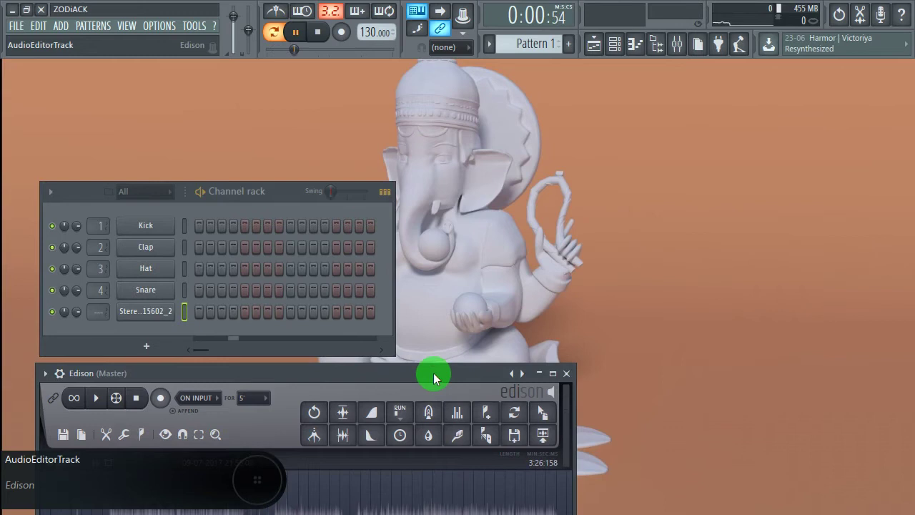
pyautogui.moveTo(433, 377); pyautogui.dragTo(626, 16)
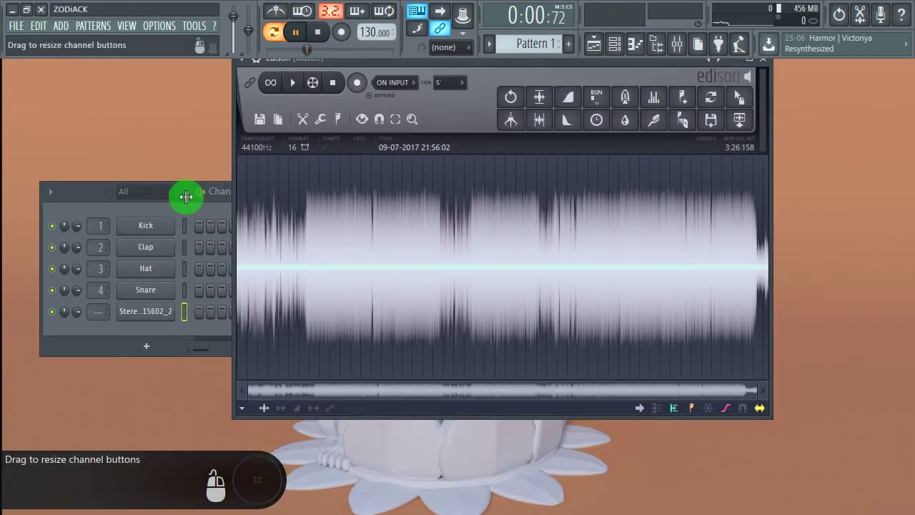
pyautogui.click(186, 196)
pyautogui.press('space')
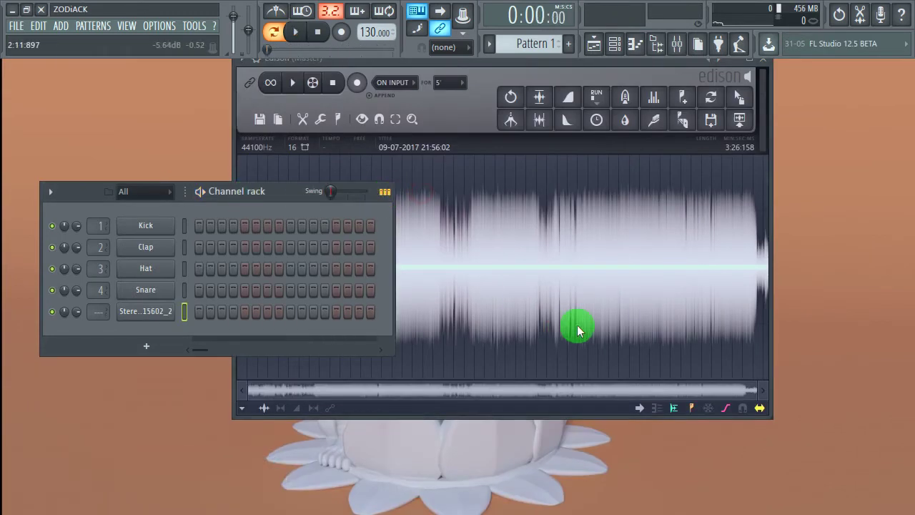
pyautogui.click(552, 317)
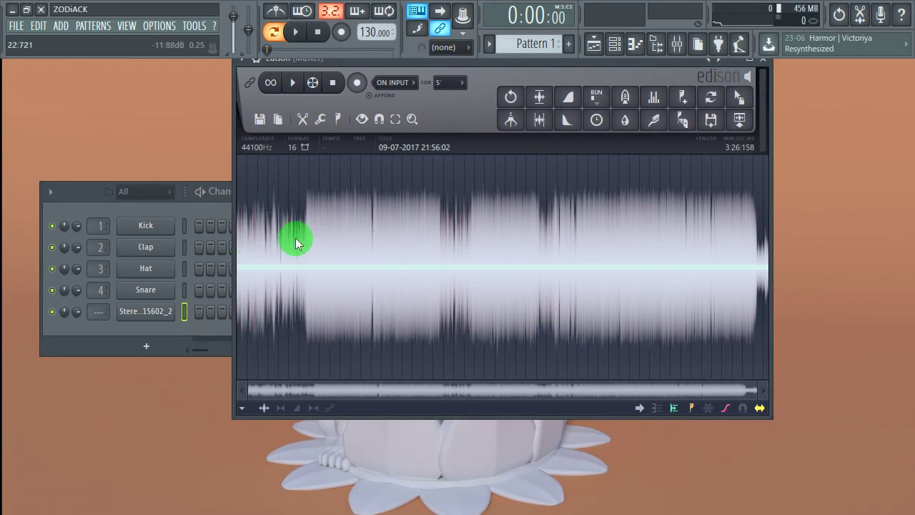
# Delete the audio in Edison from about 26.9 s to the end of the recording.
pyautogui.press('space')
pyautogui.press('space')
pyautogui.moveTo(306, 229); pyautogui.dragTo(586, 241)
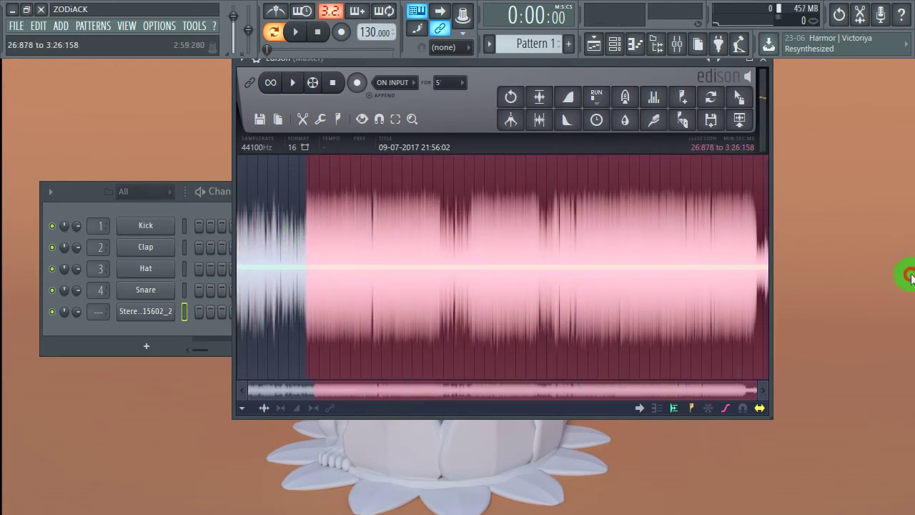
pyautogui.press('Delete')
# Listen to the remaining audio and delete about its first 11.4 s.
pyautogui.press('space')
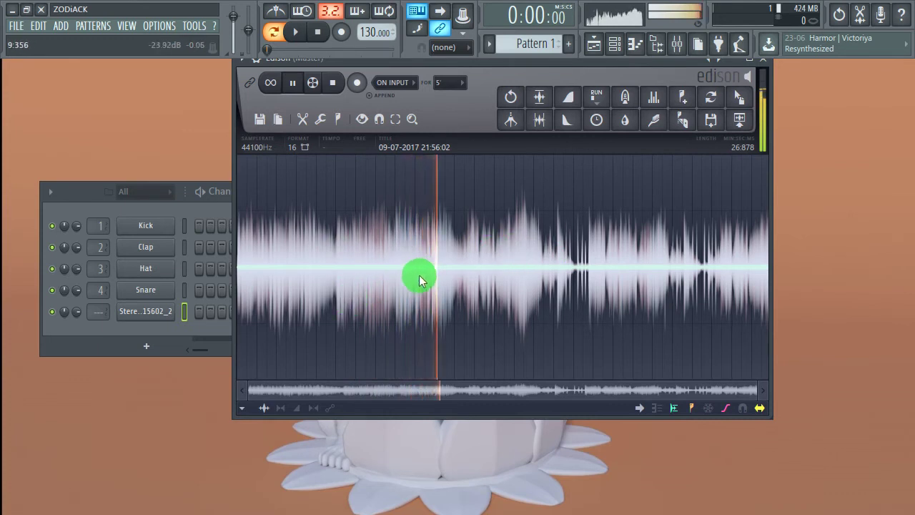
pyautogui.press('space')
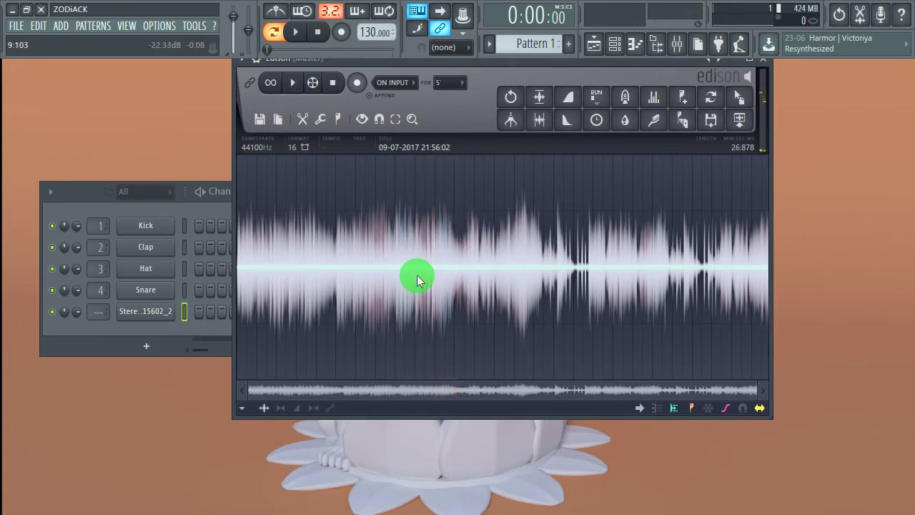
pyautogui.moveTo(462, 243); pyautogui.dragTo(1, 372)
pyautogui.press('Delete')
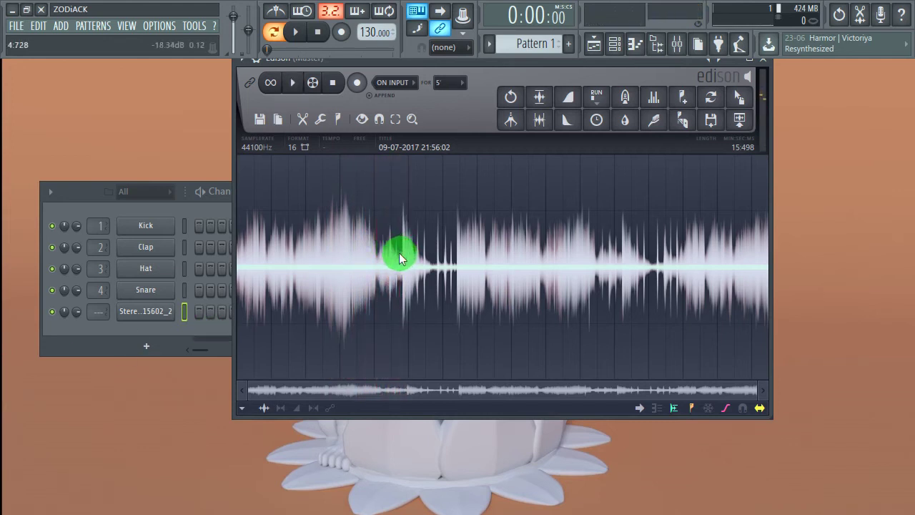
# Delete the audio from about 4.8 s to the end and play back the trimmed clip.
pyautogui.moveTo(399, 259); pyautogui.dragTo(908, 331)
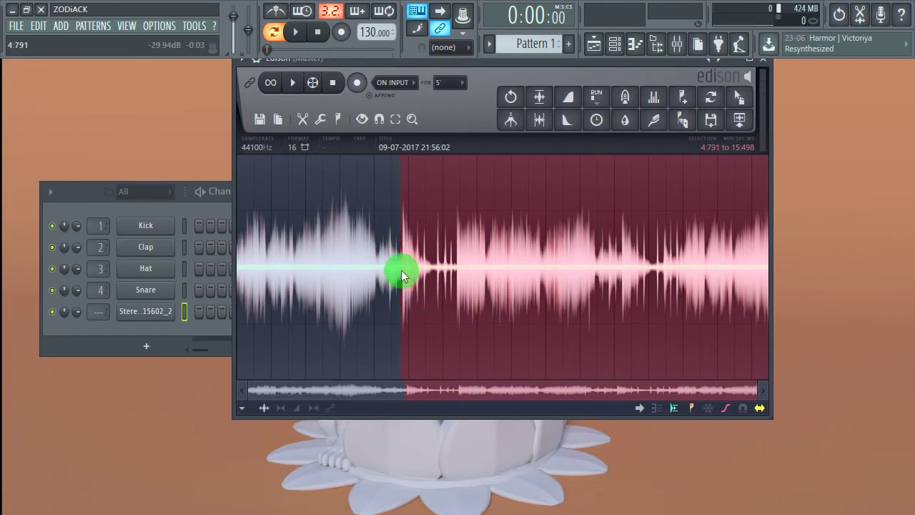
pyautogui.press('Delete')
pyautogui.press('space')
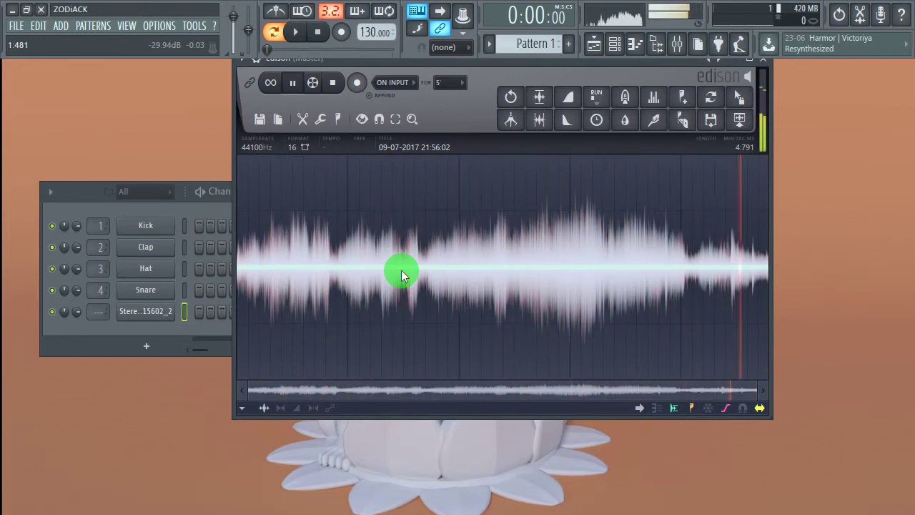
# Convert the trimmed clip to a score in the piano roll and send the clip to the playlist as an audio clip.
pyautogui.click(323, 120)
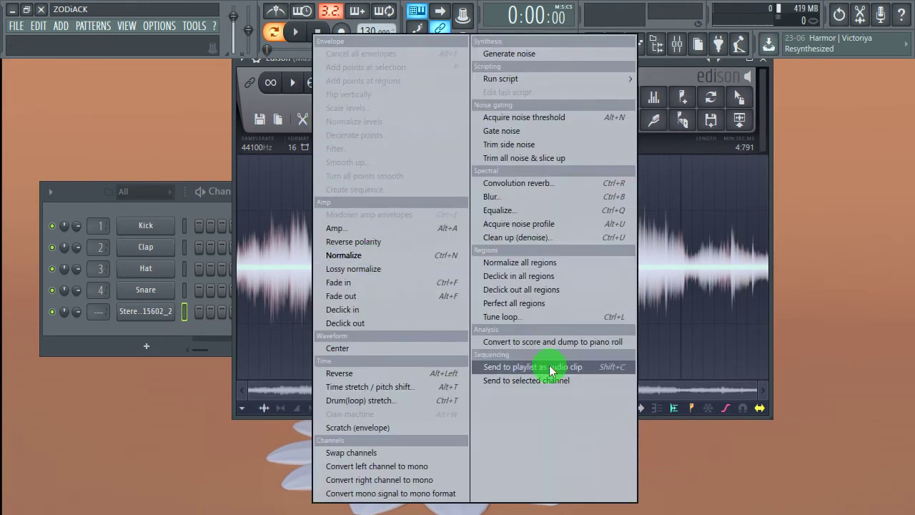
pyautogui.click(510, 345)
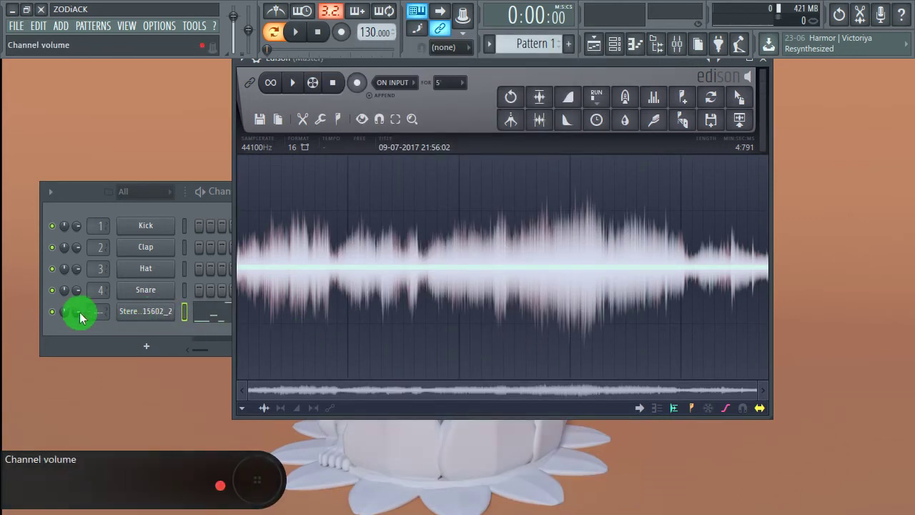
pyautogui.rightClick(428, 256)
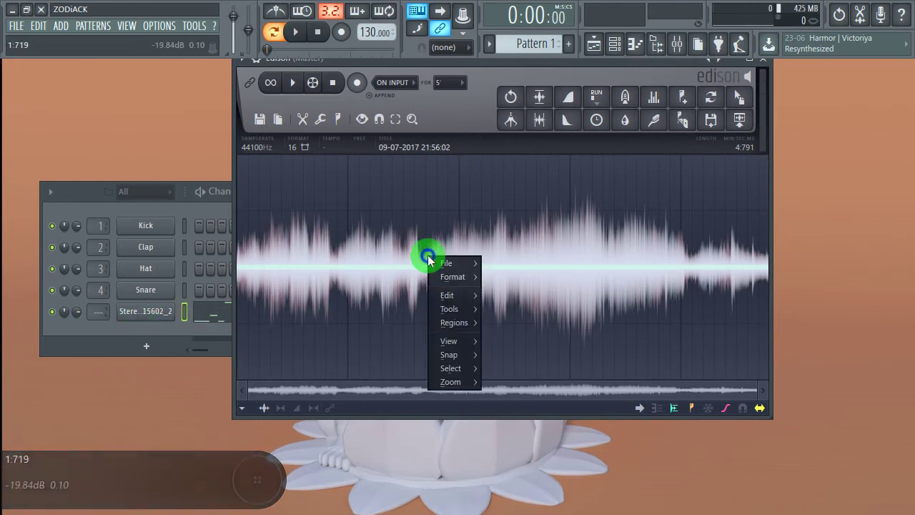
pyautogui.moveTo(465, 284)
pyautogui.moveTo(465, 311)
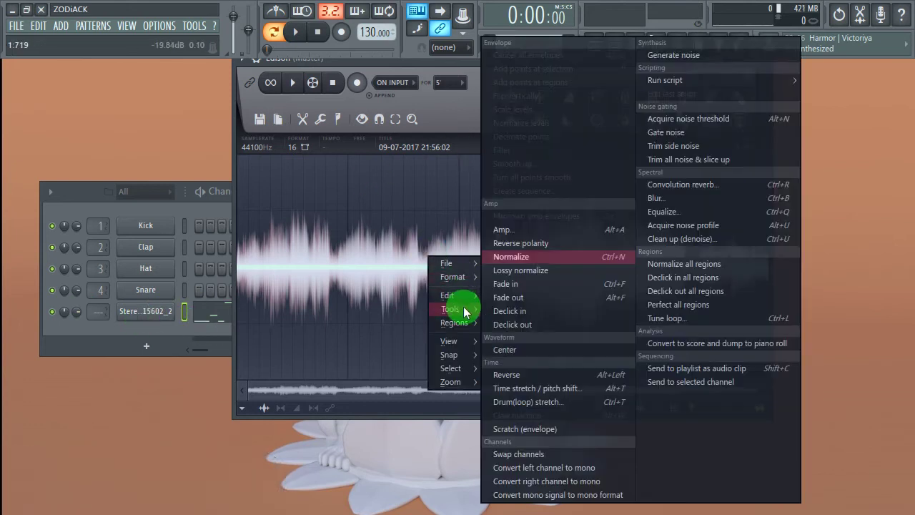
pyautogui.click(694, 368)
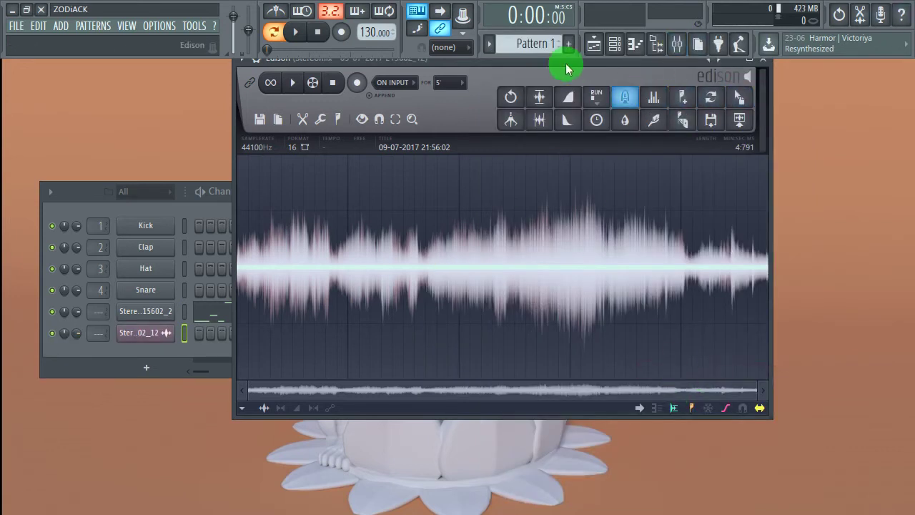
# Close Edison and play back the notes extracted into the Stereomix channel.
pyautogui.moveTo(555, 63); pyautogui.dragTo(547, 251)
pyautogui.click(741, 248)
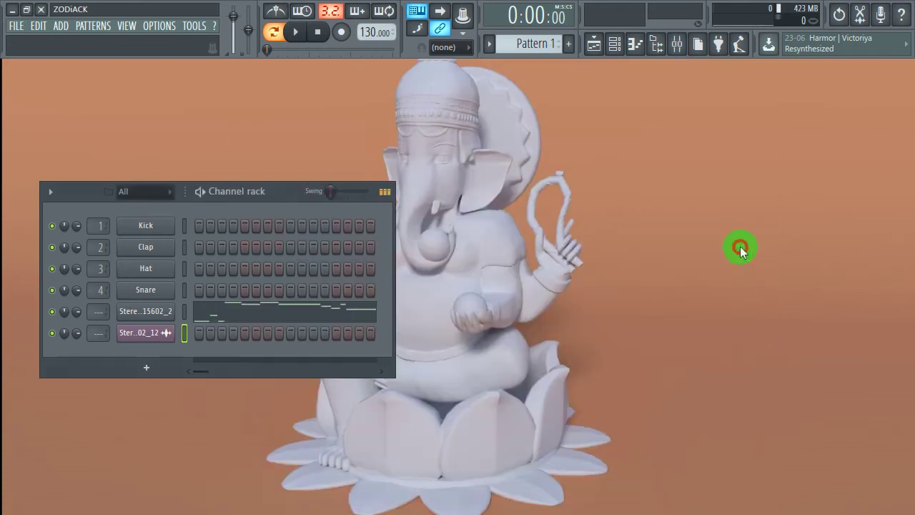
pyautogui.press('space')
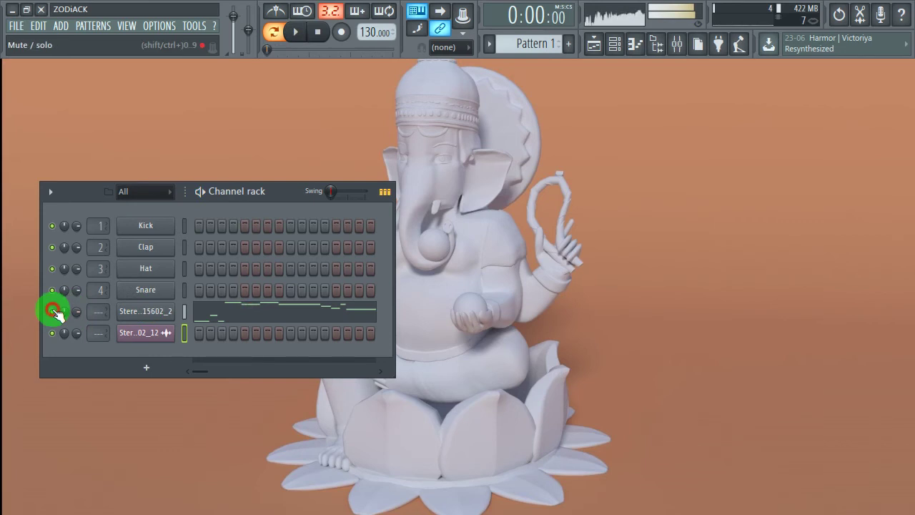
pyautogui.press('space')
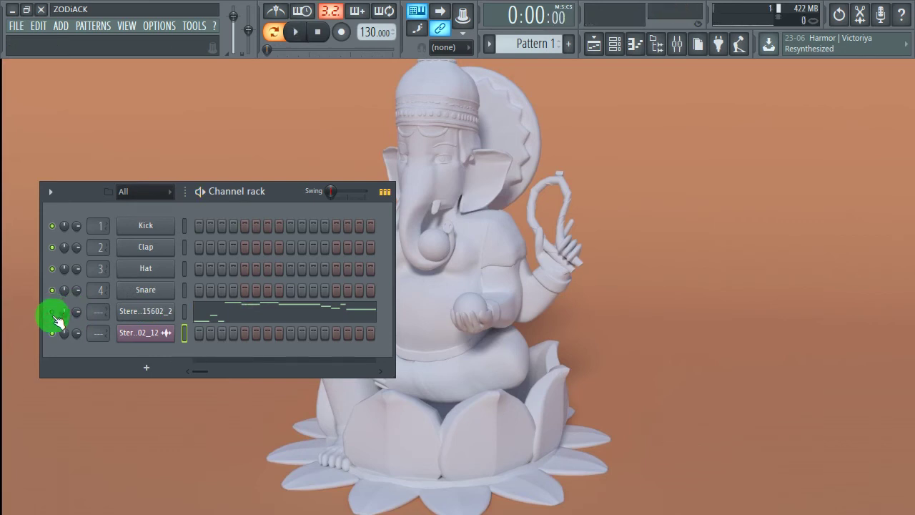
# Replace the Stereomix sampler channel that holds the extracted notes with the Kontakt 5 plugin.
pyautogui.rightClick(127, 311)
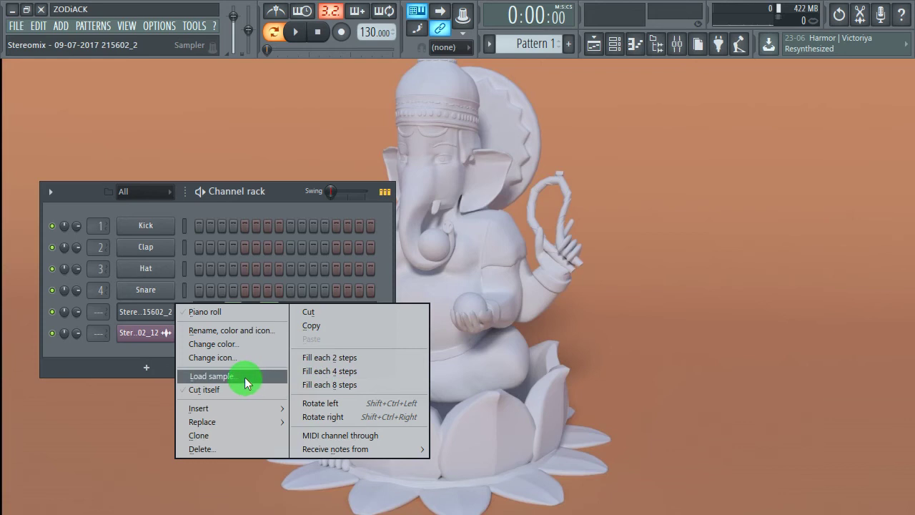
pyautogui.moveTo(244, 417)
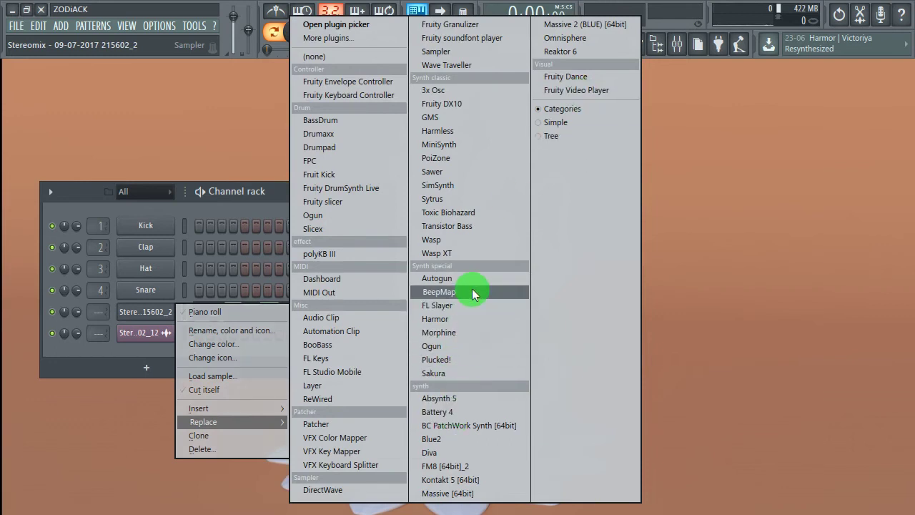
pyautogui.click(458, 480)
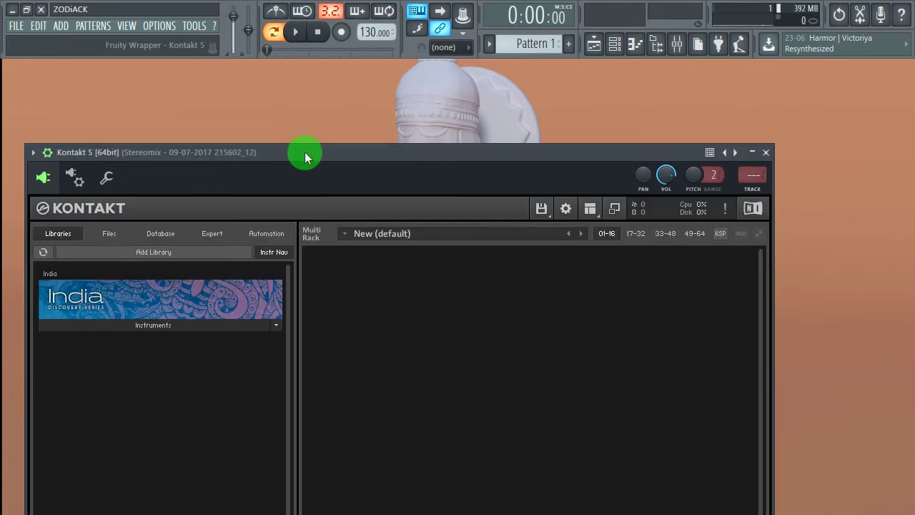
# Load the Santur.nki melodic instrument from Kontakt's India library.
pyautogui.moveTo(304, 147); pyautogui.dragTo(431, 66)
pyautogui.click(286, 236)
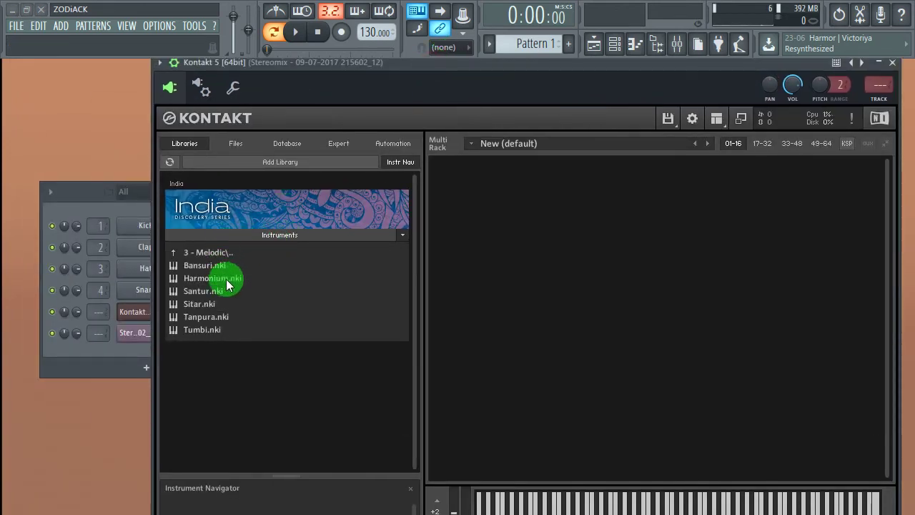
pyautogui.doubleClick(206, 293)
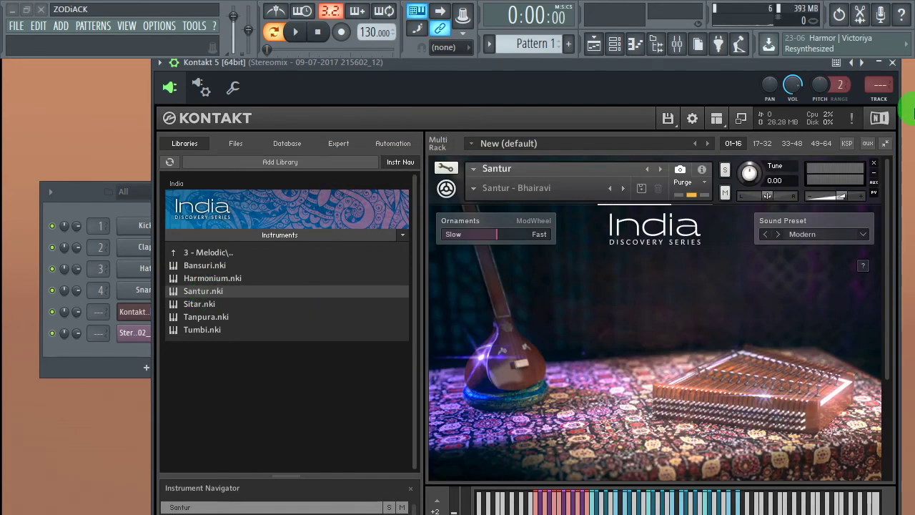
# Close the Kontakt window, play the pattern, and open the Kontakt channel's notes in the piano roll.
pyautogui.click(893, 63)
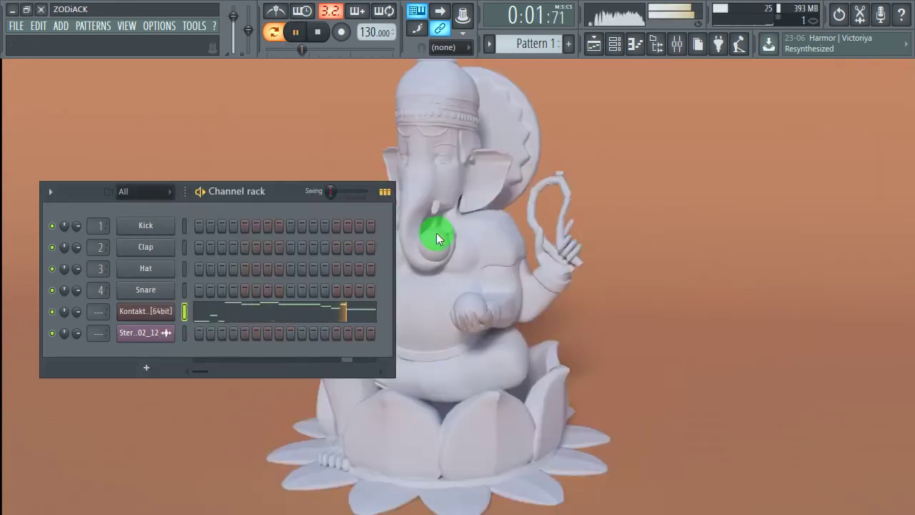
pyautogui.press('space')
pyautogui.click(295, 310)
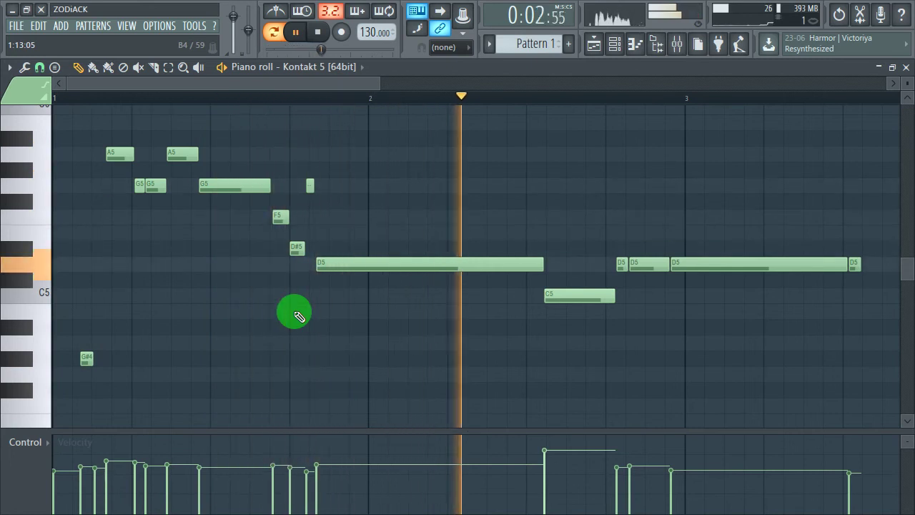
# Replace the separate D5 notes following the C5 with one long D5 that starts right after the C5 and extends into bar 3.
pyautogui.press('space')
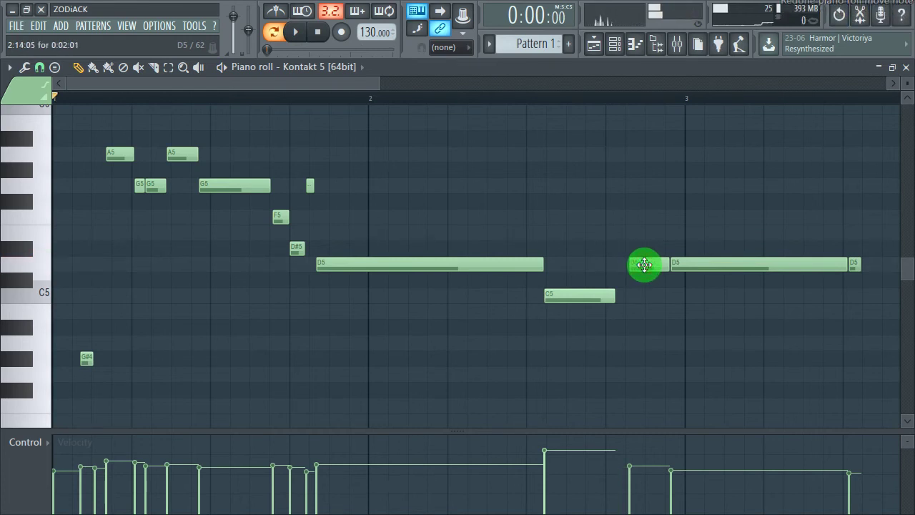
pyautogui.moveTo(644, 266); pyautogui.dragTo(633, 266)
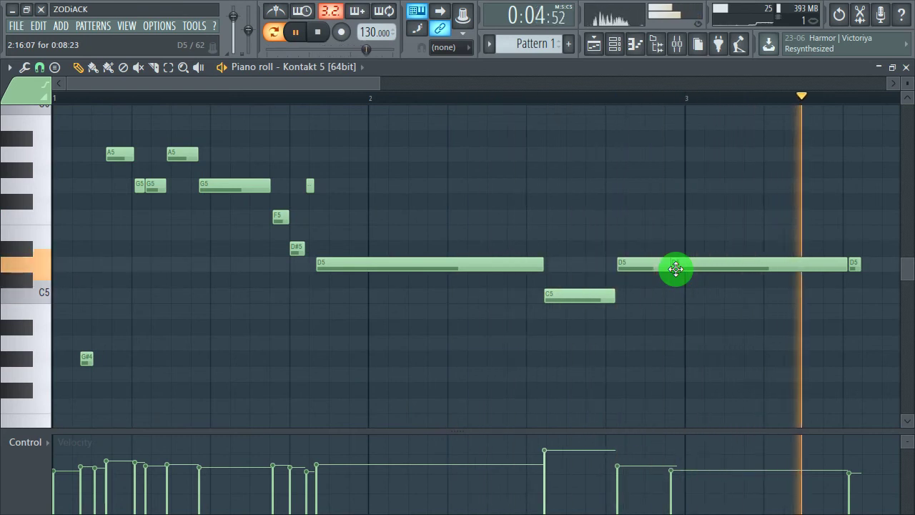
pyautogui.rightClick(675, 268)
pyautogui.moveTo(675, 267); pyautogui.dragTo(797, 268)
pyautogui.rightClick(803, 265)
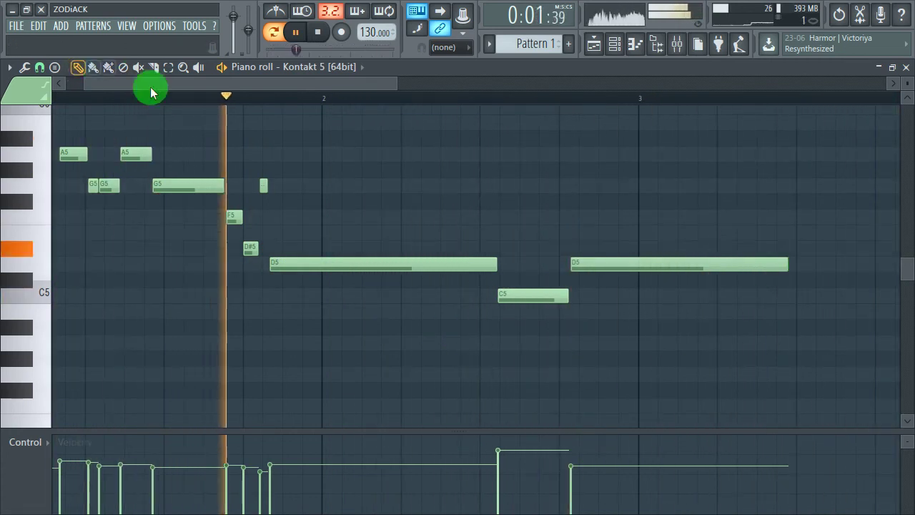
pyautogui.moveTo(180, 84); pyautogui.dragTo(63, 76)
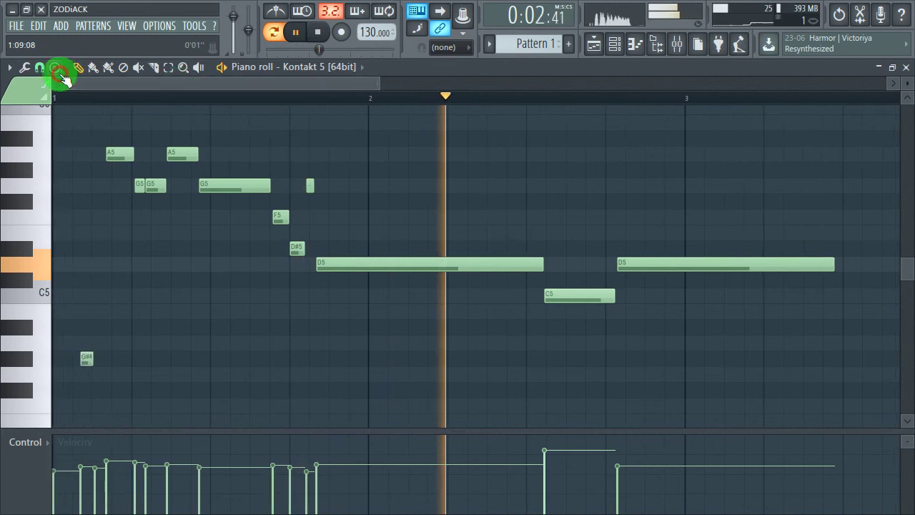
# Replace the two adjacent short G5 notes after the first A5 with one G5 spanning both.
pyautogui.rightClick(157, 188)
pyautogui.moveTo(144, 186); pyautogui.dragTo(163, 187)
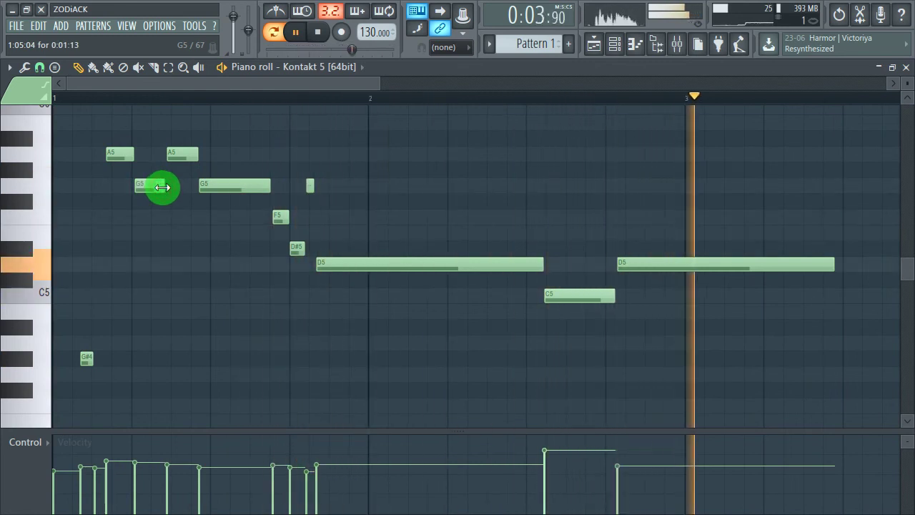
# Delete the second, shorter D4 note near the start of bar 1.
pyautogui.moveTo(911, 267); pyautogui.dragTo(911, 274)
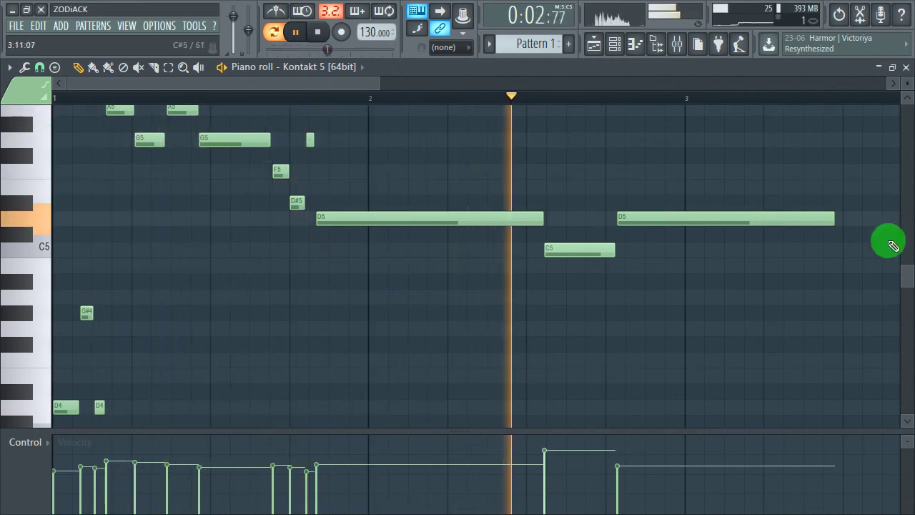
pyautogui.moveTo(906, 277); pyautogui.dragTo(907, 293)
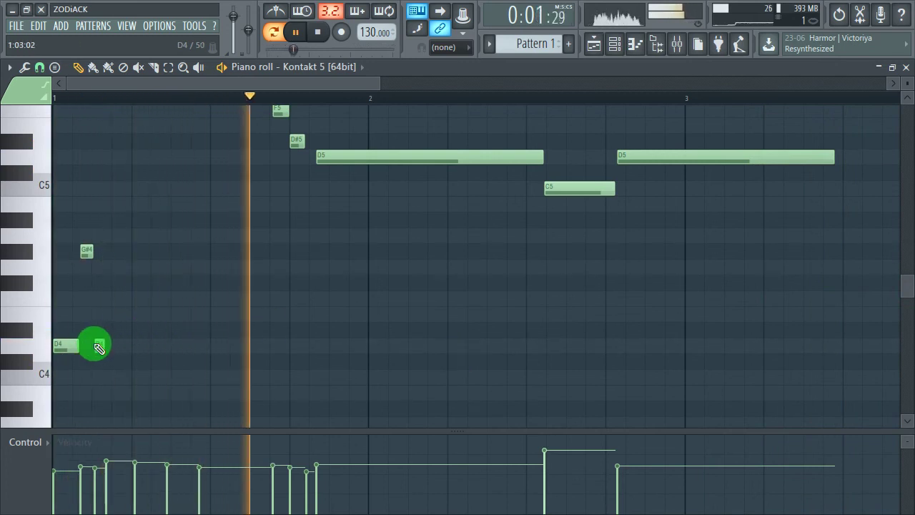
pyautogui.rightClick(106, 350)
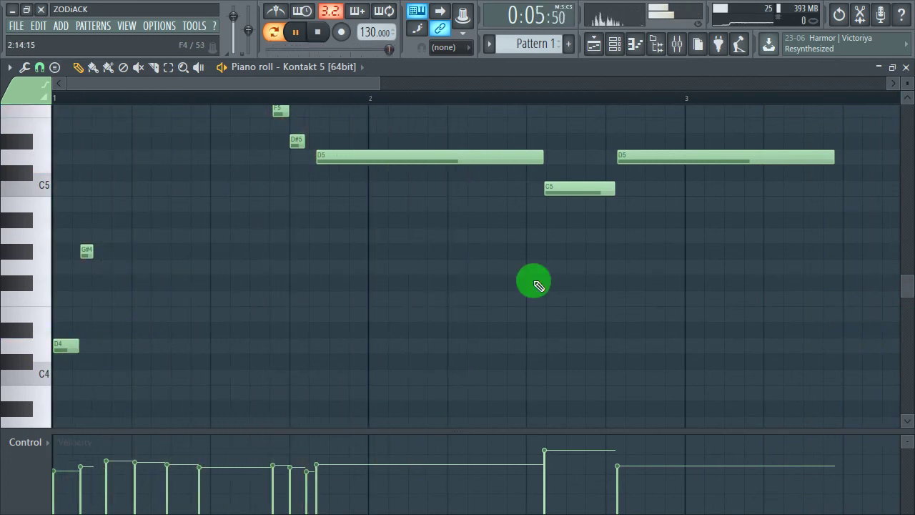
pyautogui.rightClick(81, 253)
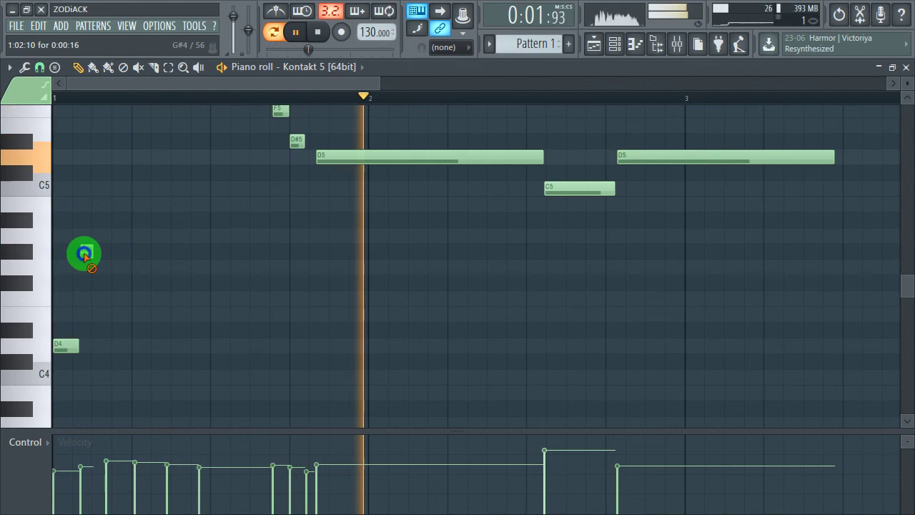
pyautogui.moveTo(903, 283)
pyautogui.mouseDown()
pyautogui.moveTo(902, 239)
pyautogui.moveTo(906, 306)
pyautogui.moveTo(911, 276)
pyautogui.mouseUp()
pyautogui.hotkey('ctrl', 'z')
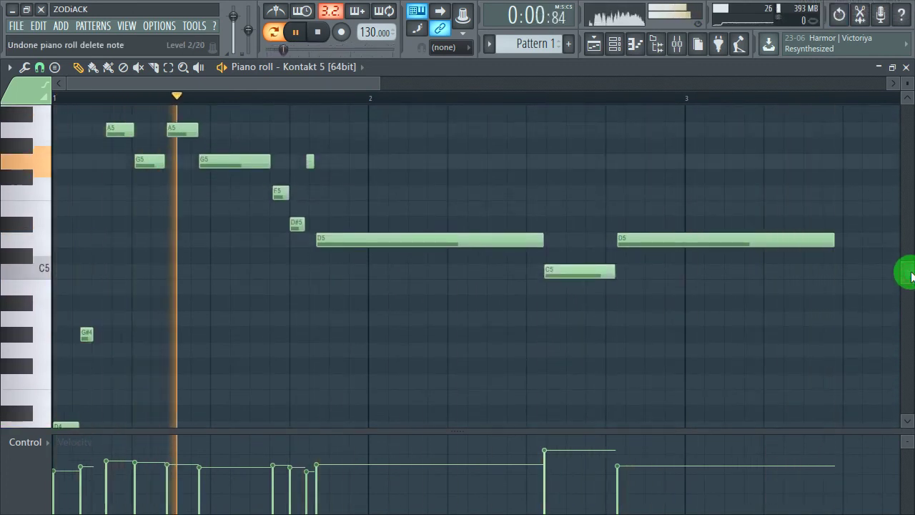